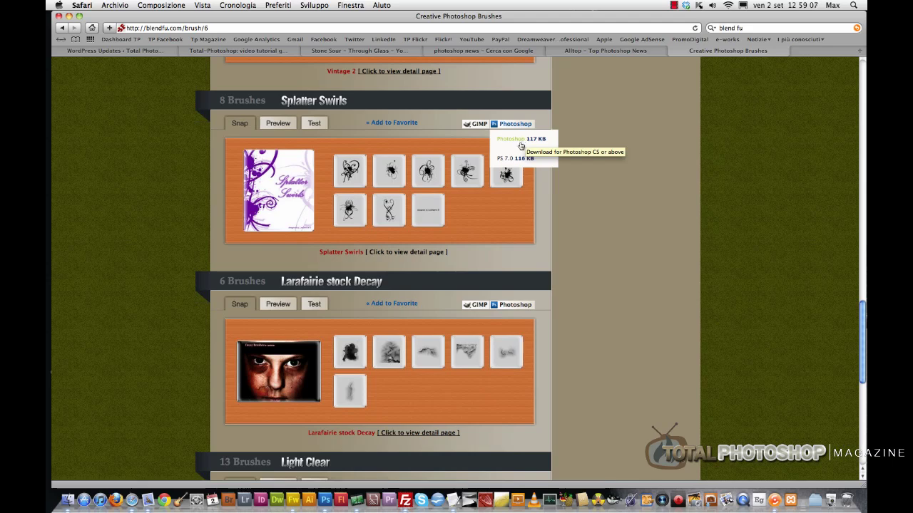
# Download the Photoshop CS Splatter Swirls pack (116.2 KB) and bring up the finished LeeDeeYa download's options
pyautogui.click(520, 141)
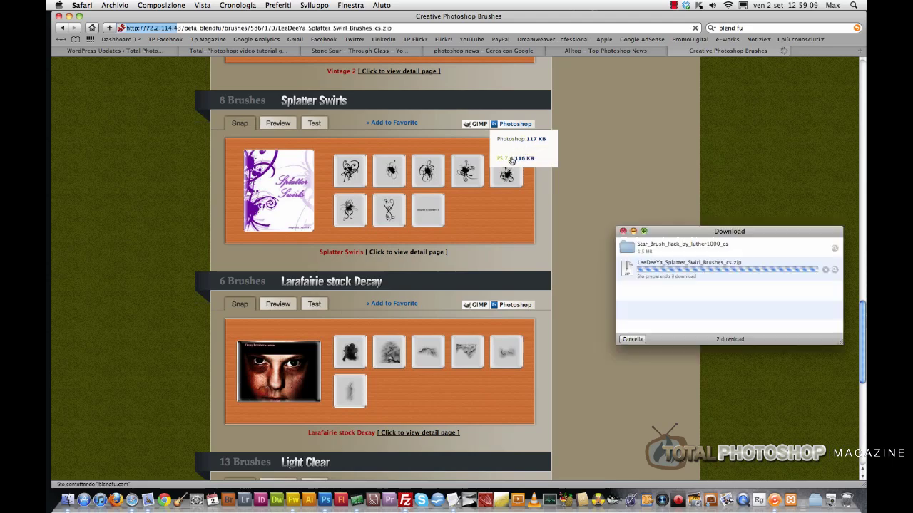
pyautogui.moveTo(705, 231); pyautogui.dragTo(649, 222)
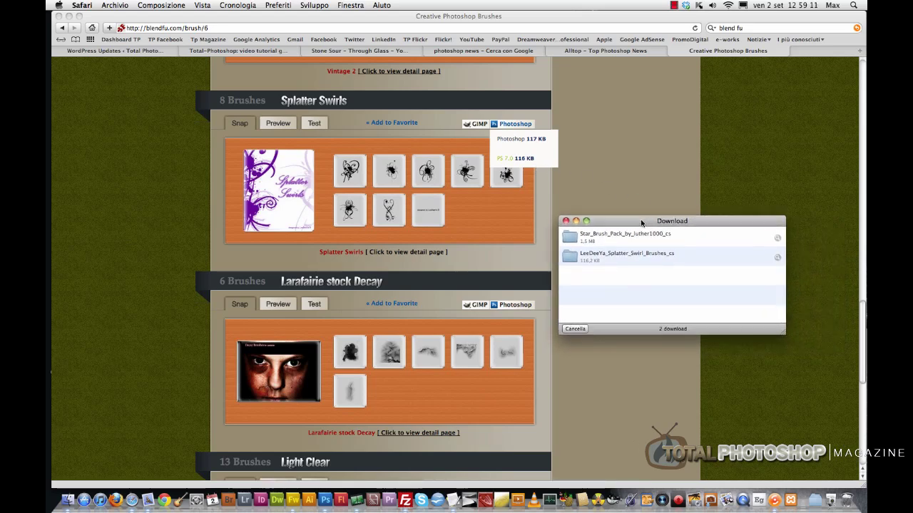
pyautogui.click(593, 261)
pyautogui.rightClick(616, 256)
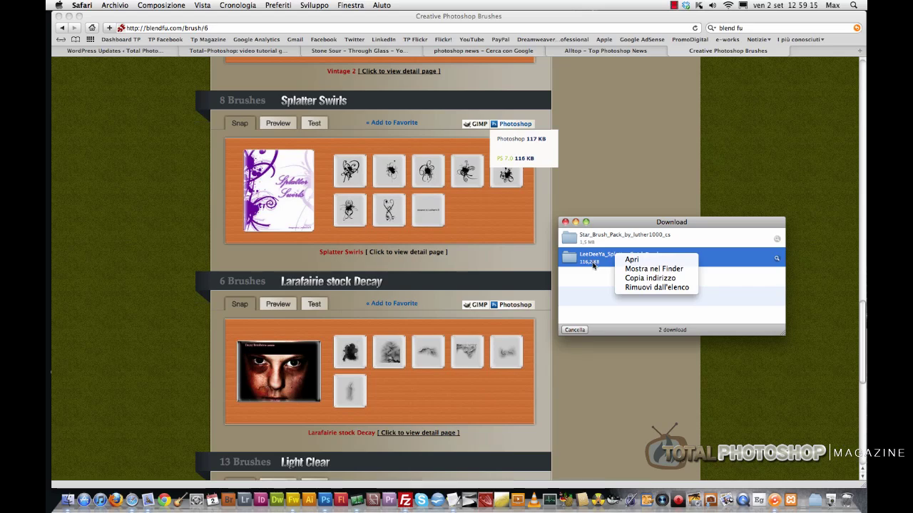
# Reveal the LeeDeeYa download in Finder and inspect its 160 KB .abr brush file
pyautogui.click(644, 269)
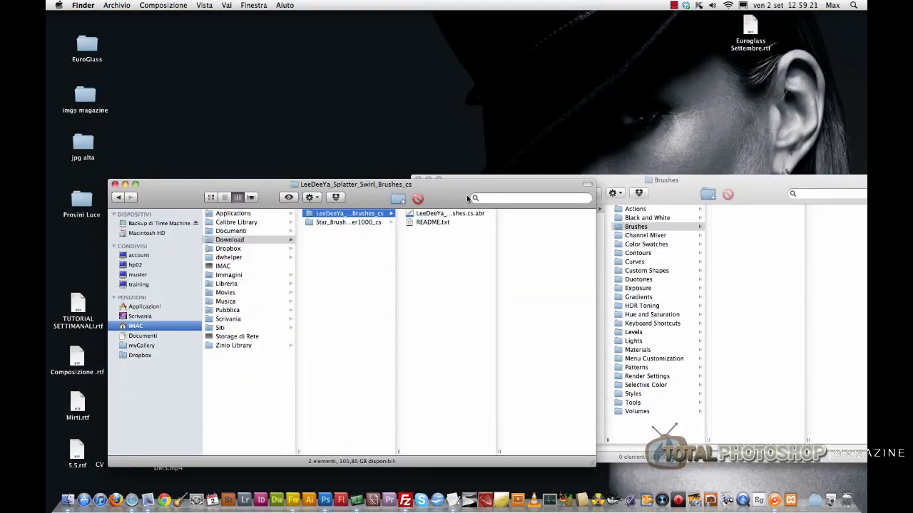
pyautogui.moveTo(467, 198); pyautogui.dragTo(396, 194)
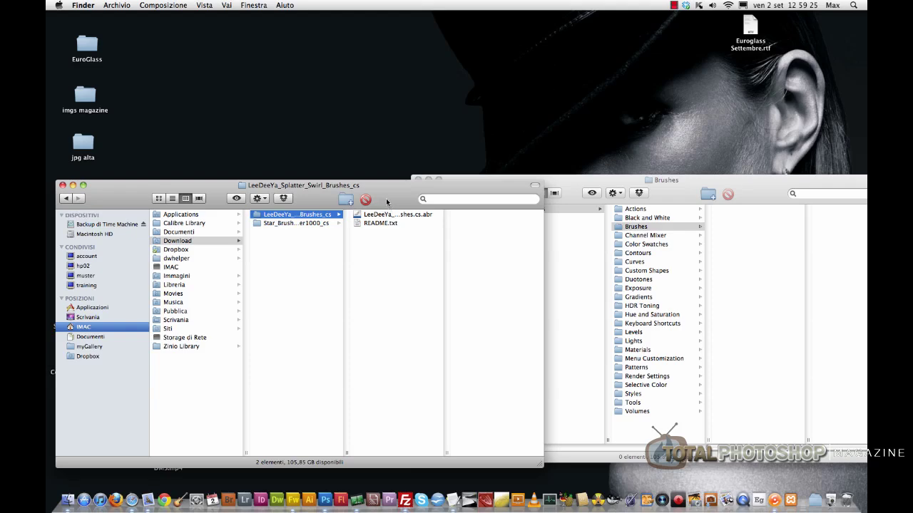
pyautogui.moveTo(389, 197); pyautogui.dragTo(388, 196)
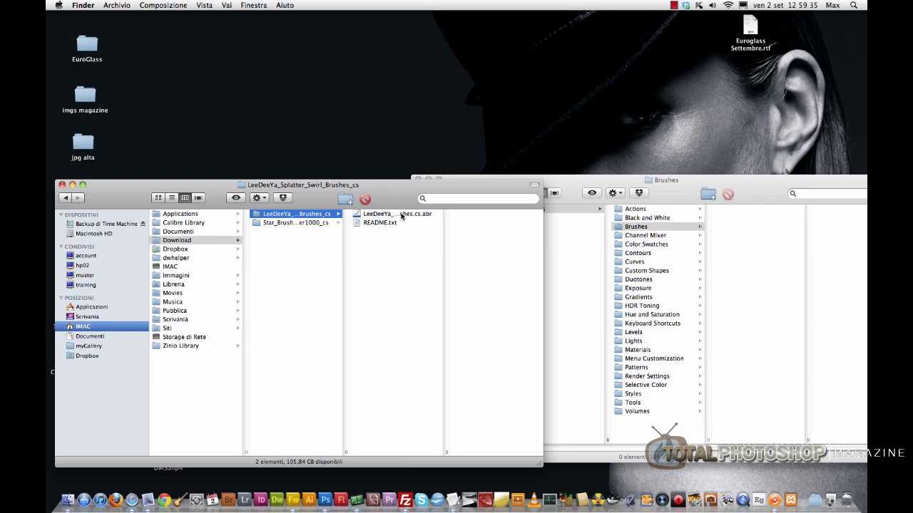
pyautogui.click(401, 214)
pyautogui.moveTo(437, 449); pyautogui.dragTo(451, 444)
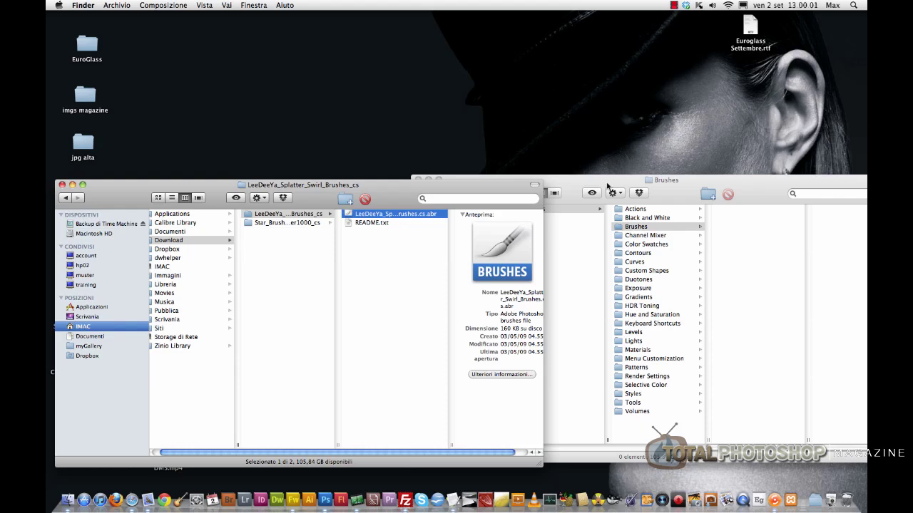
# In the second Finder window, navigate back to Adobe Photoshop CS5 and open its Presets folder
pyautogui.click(690, 195)
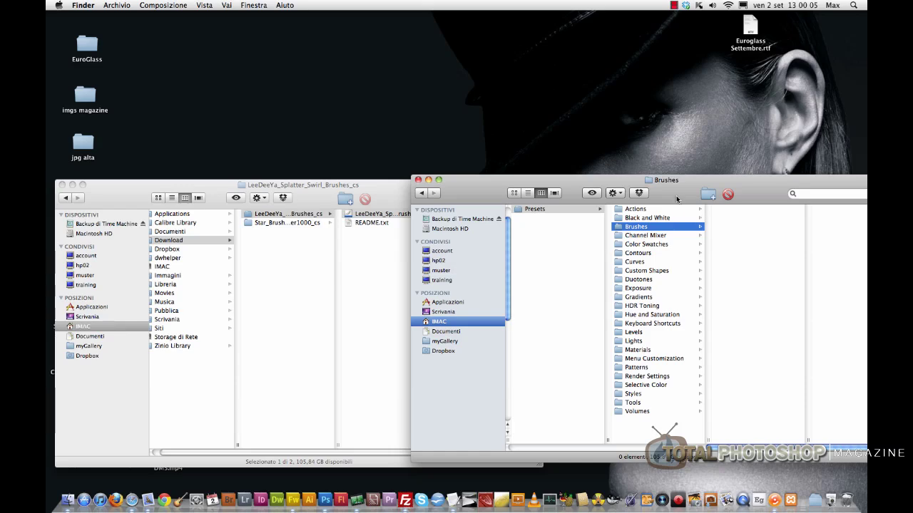
pyautogui.moveTo(677, 197); pyautogui.dragTo(667, 201)
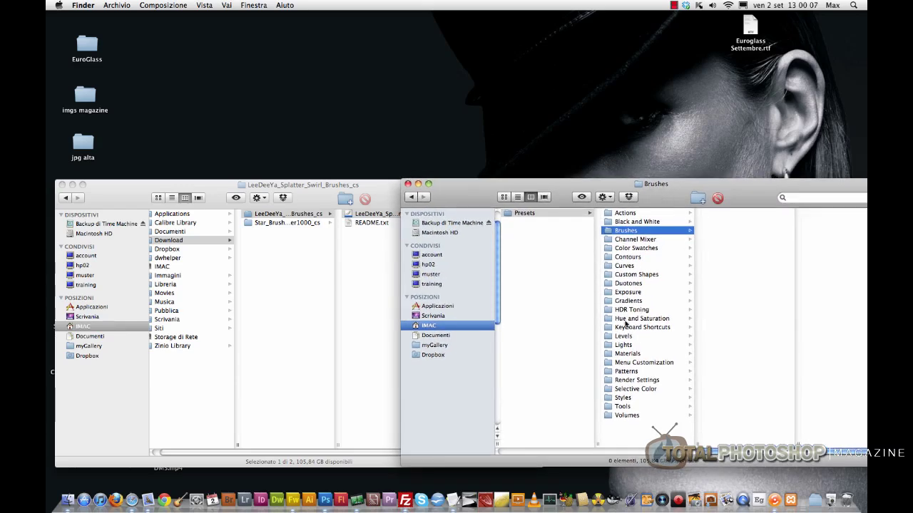
pyautogui.hscroll(-5, 677, 449)
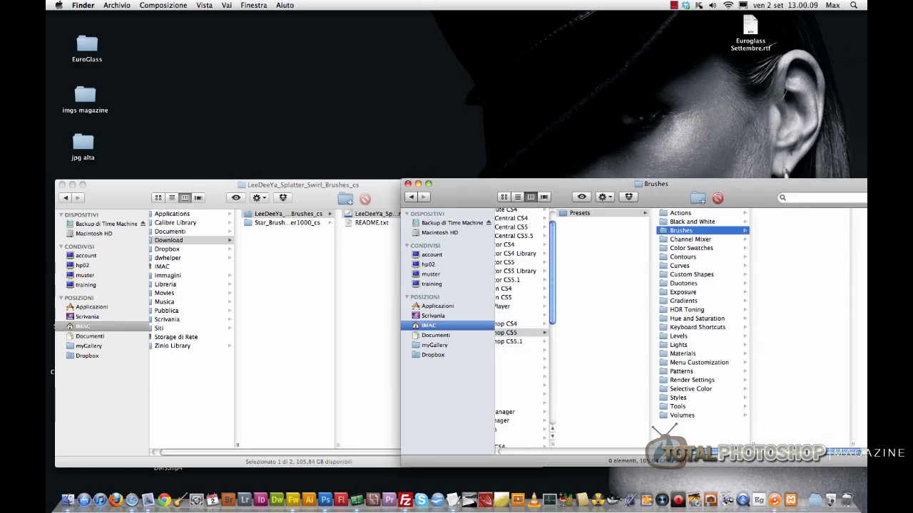
pyautogui.click(583, 334)
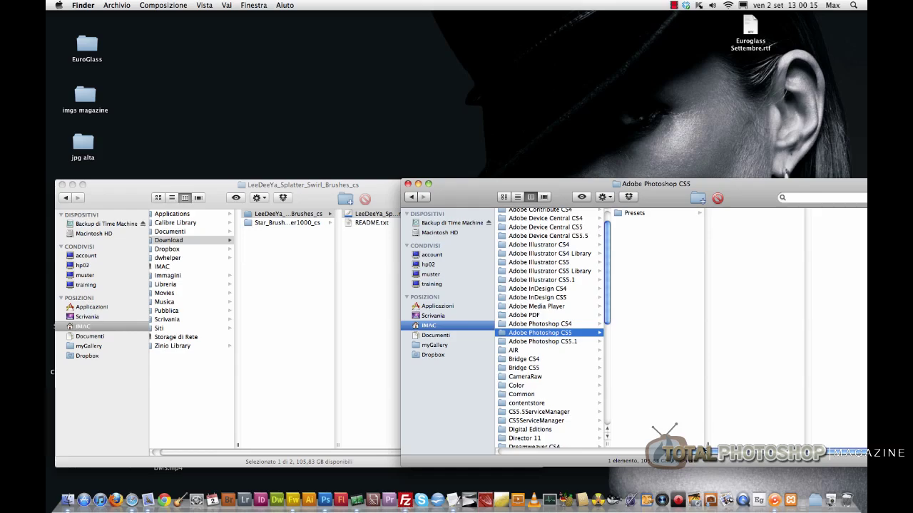
pyautogui.hscroll(-5, 646, 400)
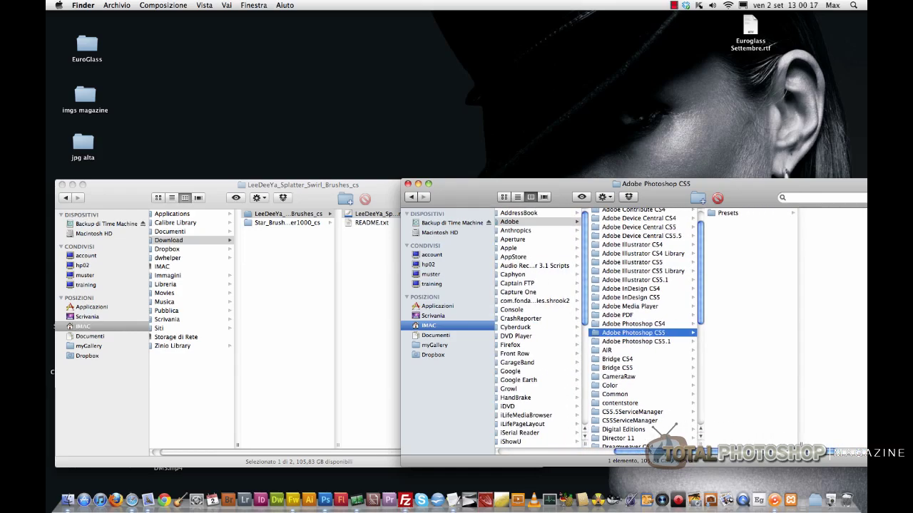
pyautogui.hscroll(-5, 644, 444)
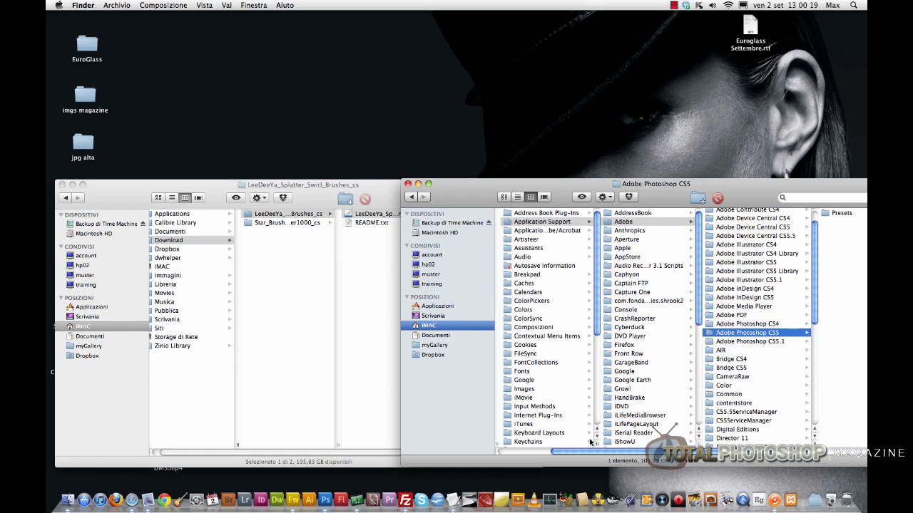
pyautogui.hscroll(5, 640, 445)
pyautogui.hscroll(5, 638, 447)
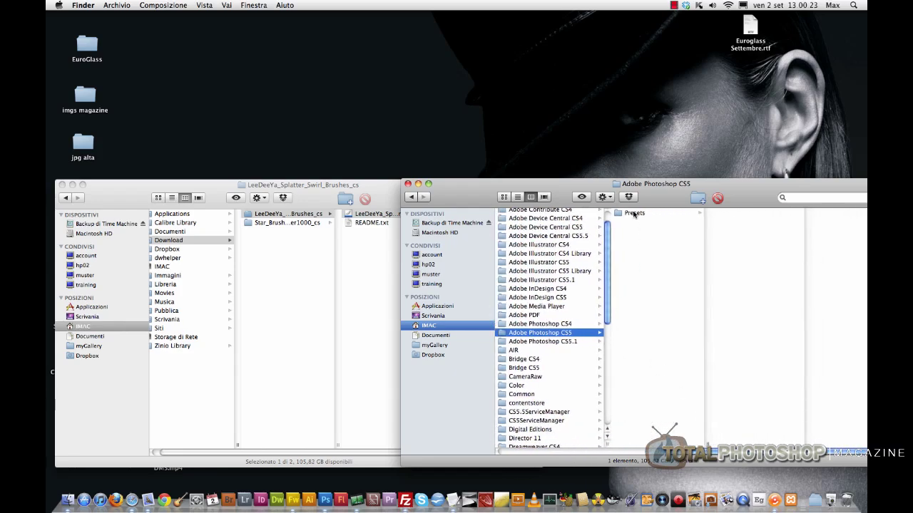
pyautogui.click(634, 213)
pyautogui.moveTo(750, 194); pyautogui.dragTo(704, 207)
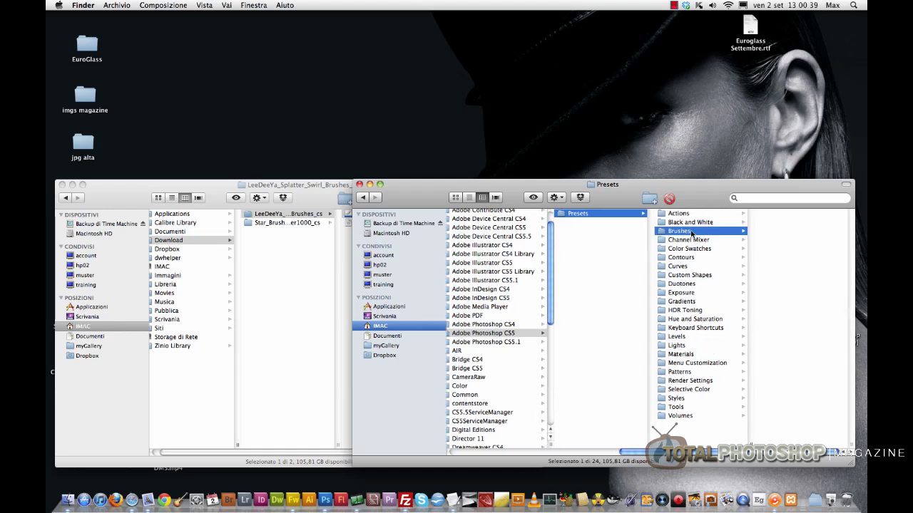
# Copy LeeDeeYa_Splatter_Swirl_Brushes.cs.abr, unrenamed, into Adobe Photoshop CS5 > Presets > Brushes
pyautogui.click(690, 232)
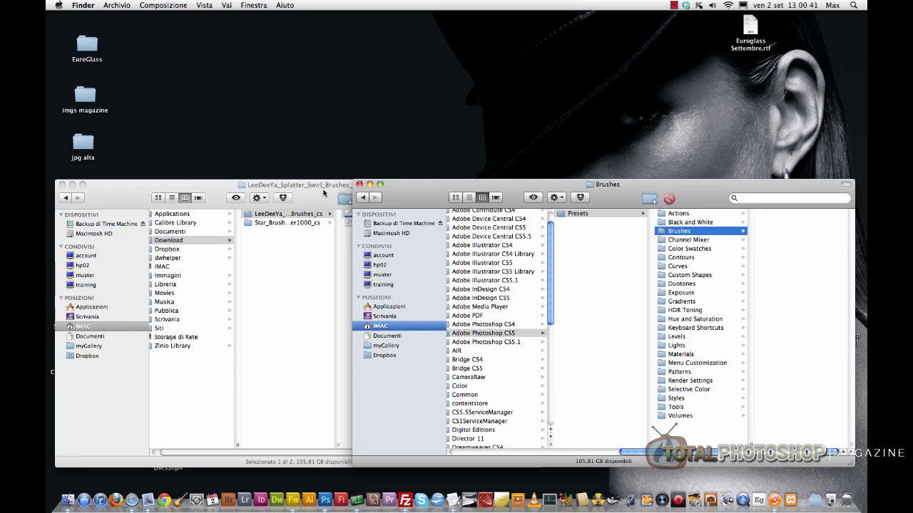
pyautogui.moveTo(324, 193); pyautogui.dragTo(320, 186)
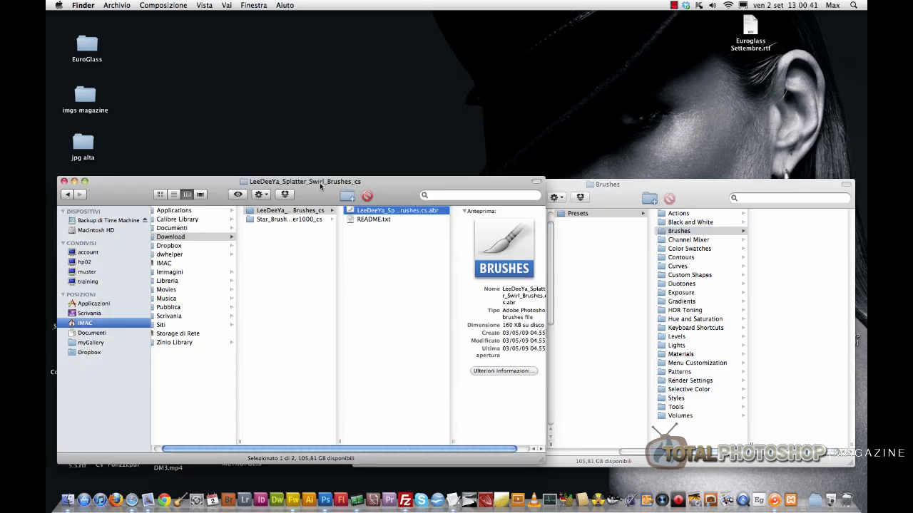
pyautogui.click(415, 212)
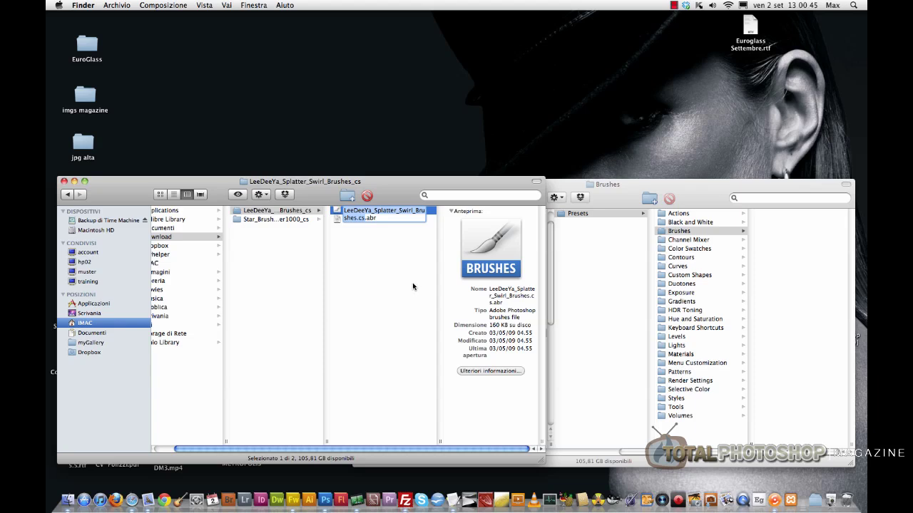
pyautogui.click(383, 285)
pyautogui.click(349, 212)
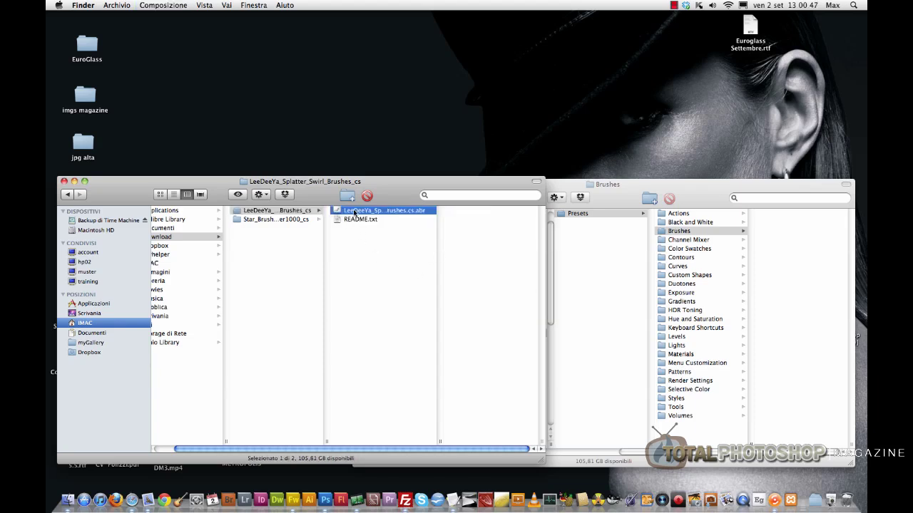
pyautogui.press('super+c')
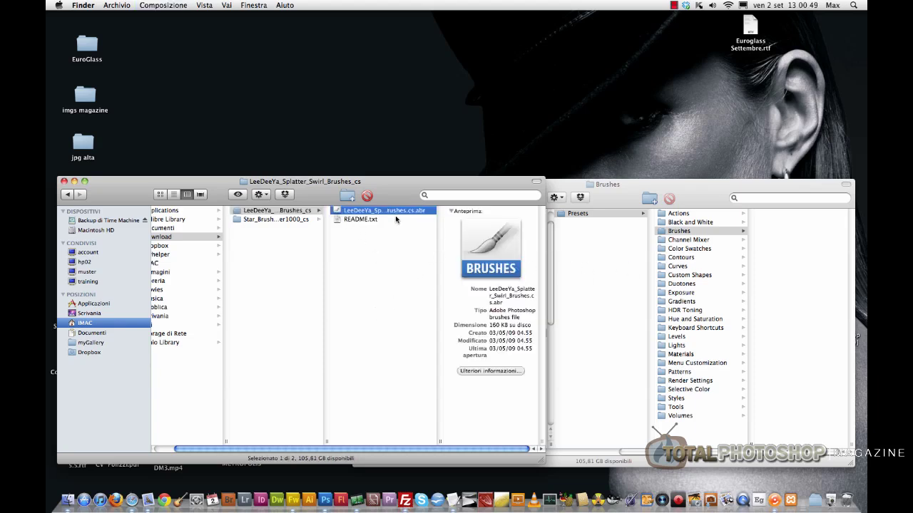
pyautogui.moveTo(391, 214); pyautogui.dragTo(808, 264)
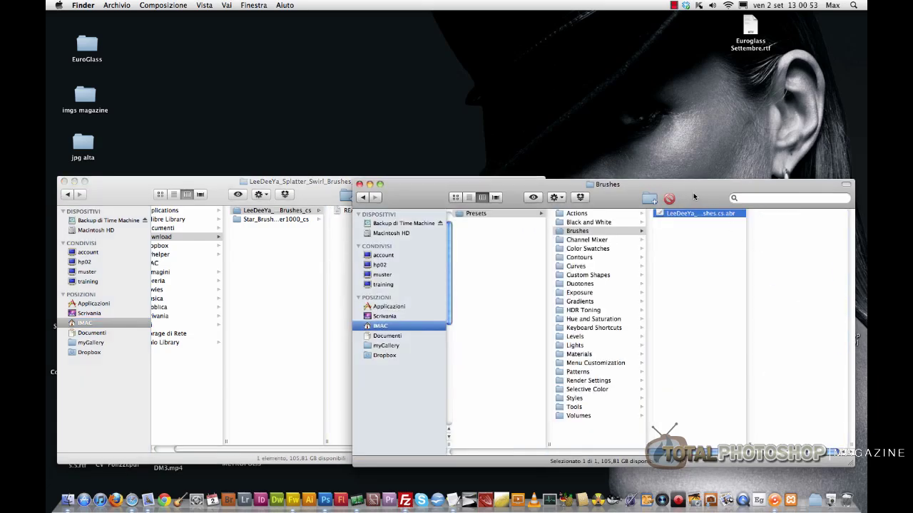
pyautogui.moveTo(695, 194); pyautogui.dragTo(616, 193)
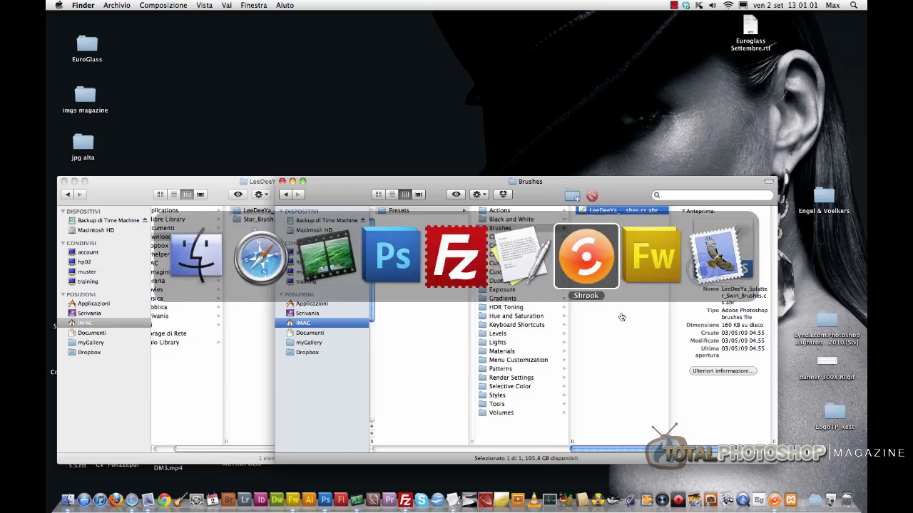
# Switch to Photoshop CS5, select the Brush tool, and open the brush preset picker's menu
pyautogui.press('super+Tab')
pyautogui.press('Escape')
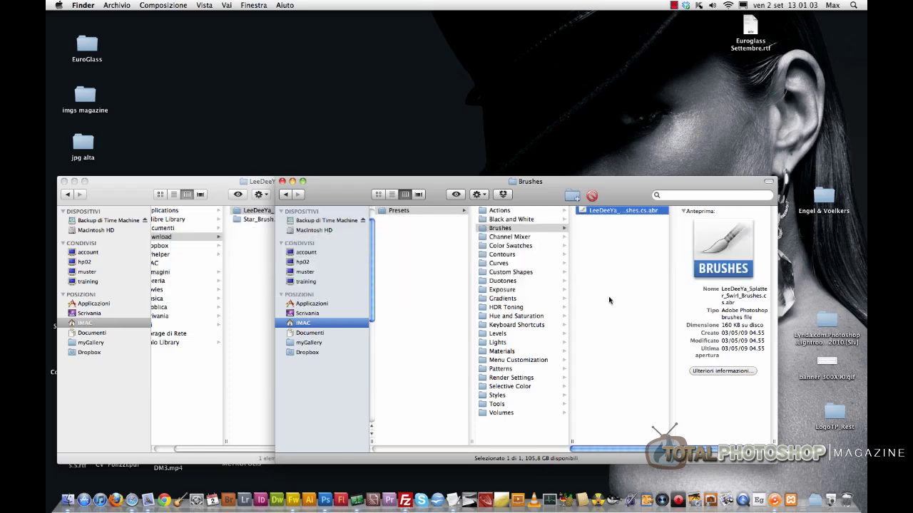
pyautogui.press('super+Tab')
pyautogui.press('super+Tab')
pyautogui.press('super+Tab')
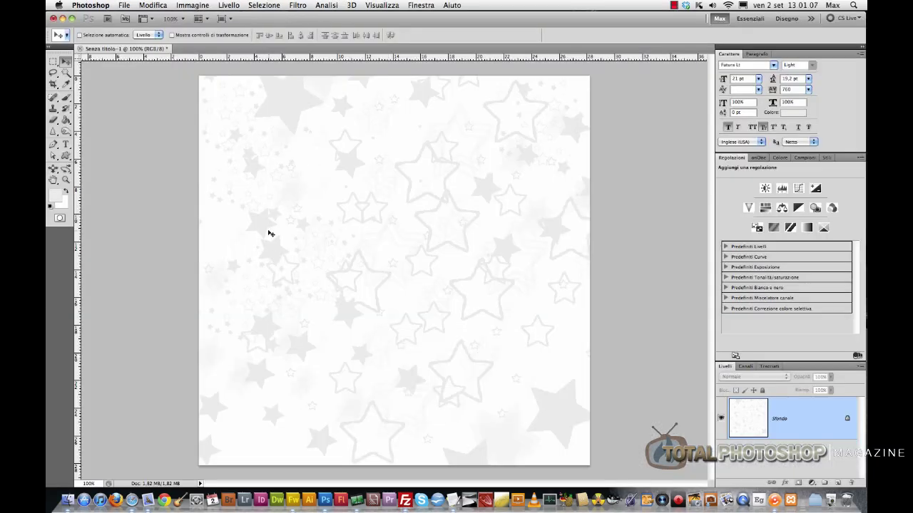
pyautogui.click(66, 97)
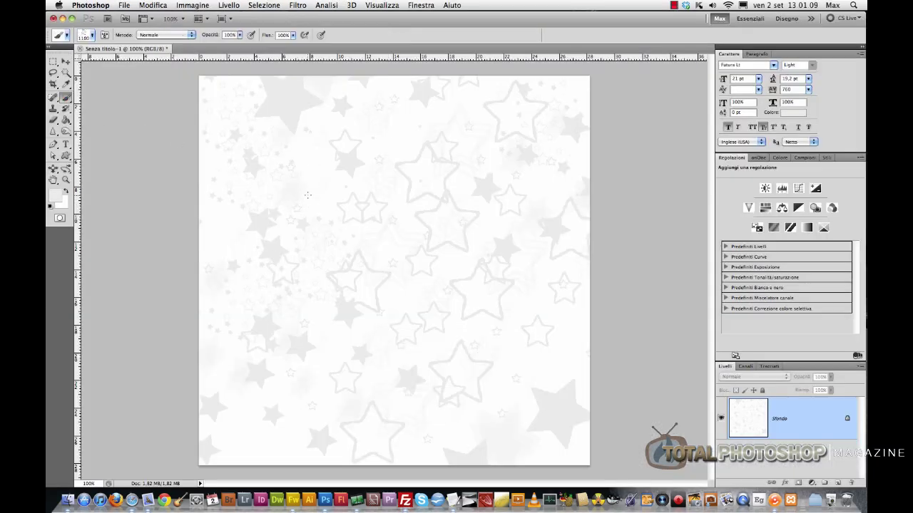
pyautogui.rightClick(324, 181)
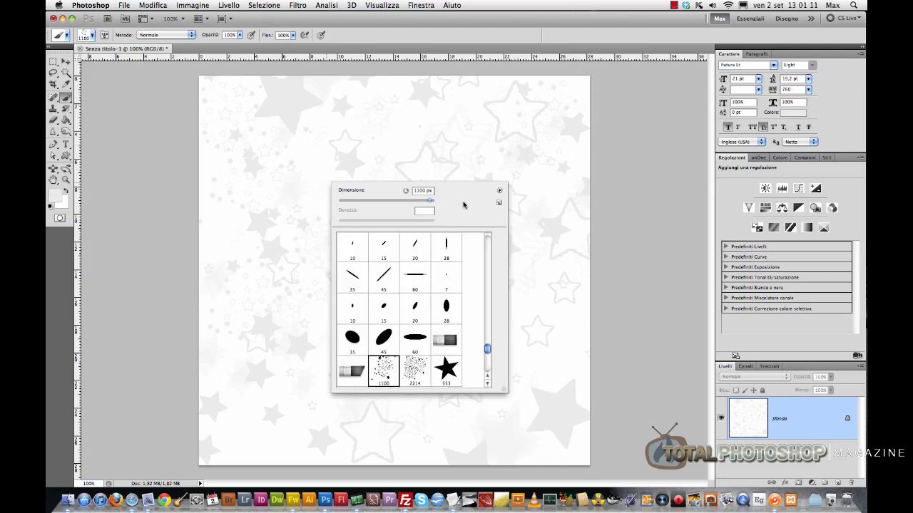
pyautogui.click(500, 191)
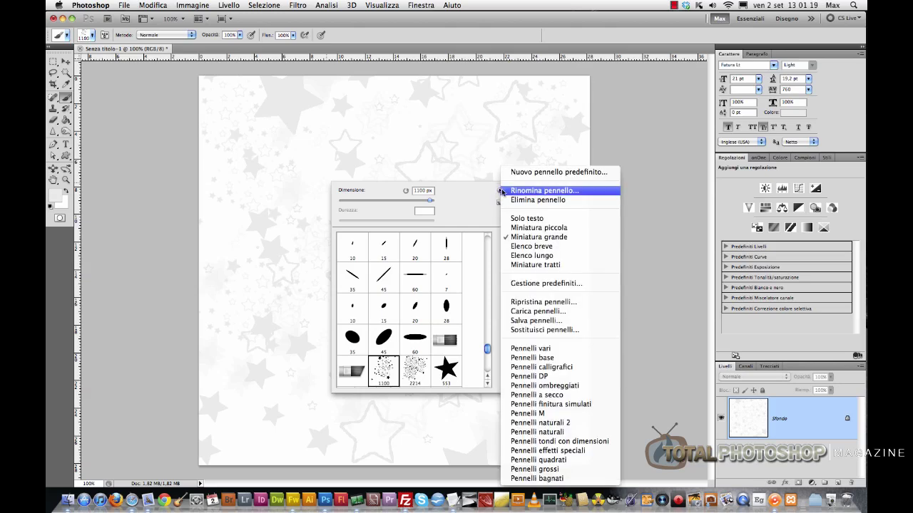
# Choose Carica pennelli… and select the LeeDeeYa .abr file in the Brushes folder
pyautogui.click(548, 312)
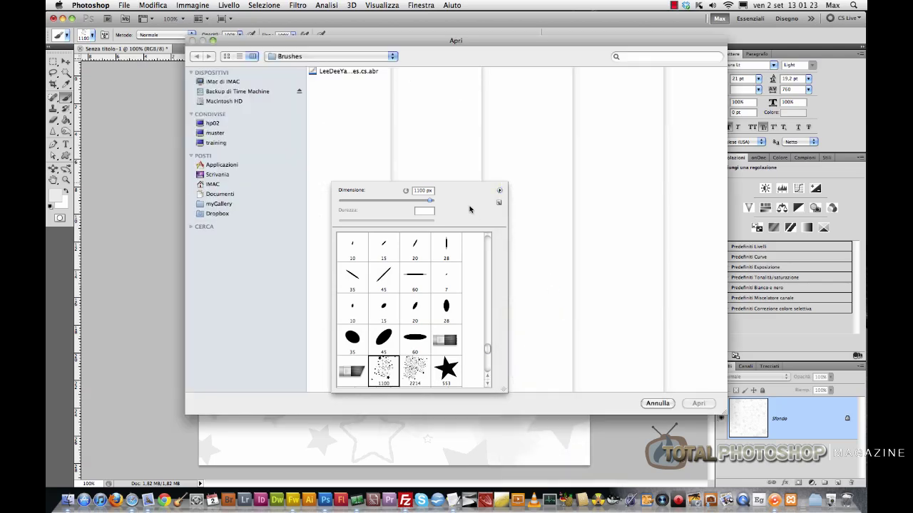
pyautogui.click(351, 72)
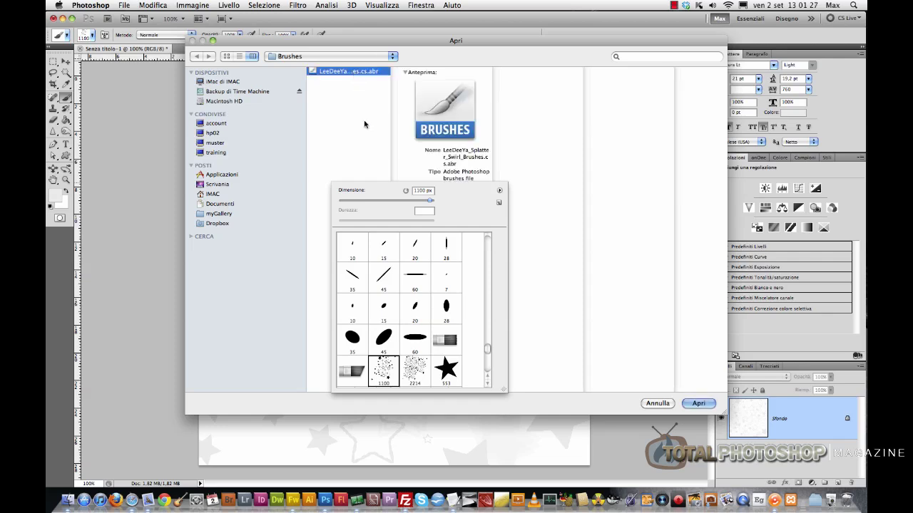
pyautogui.click(390, 194)
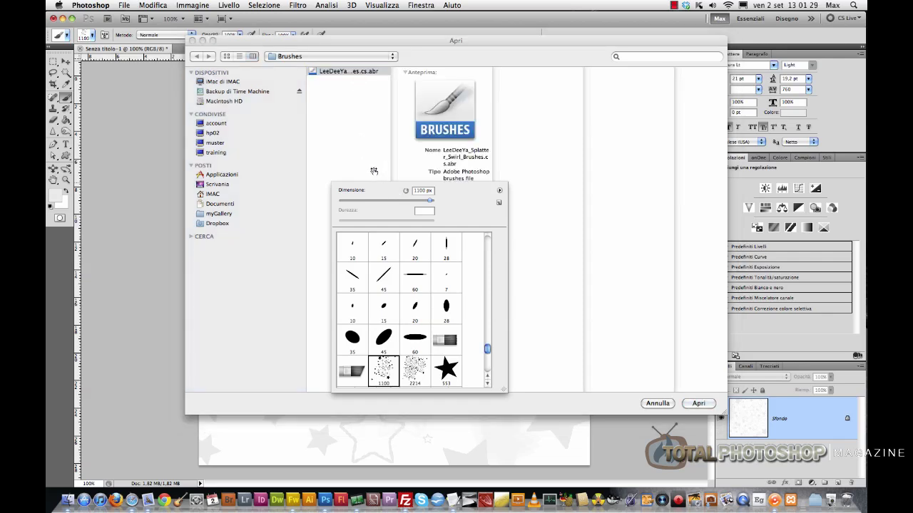
pyautogui.moveTo(349, 72); pyautogui.dragTo(359, 78)
pyautogui.click(364, 75)
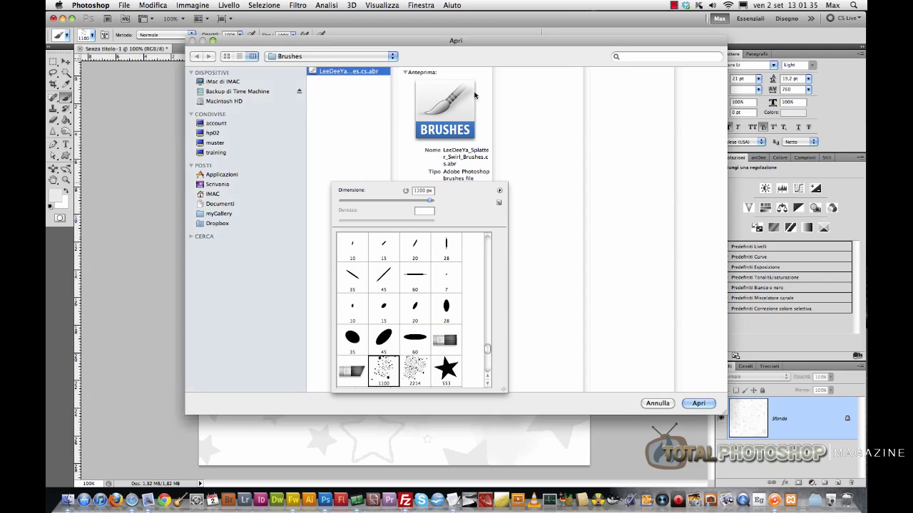
# Load the Splatter Swirl brushes, pick the 302 px swirl brush, and set foreground to red
pyautogui.click(698, 403)
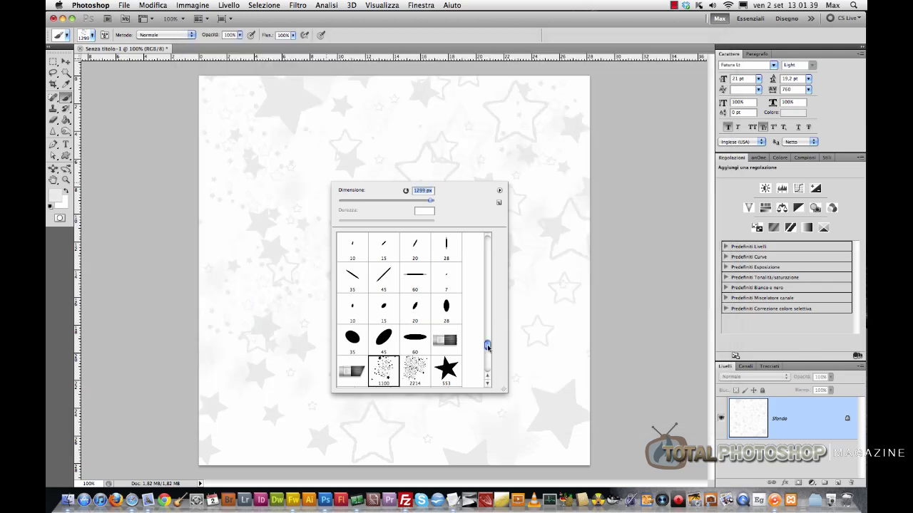
pyautogui.moveTo(488, 347); pyautogui.dragTo(488, 371)
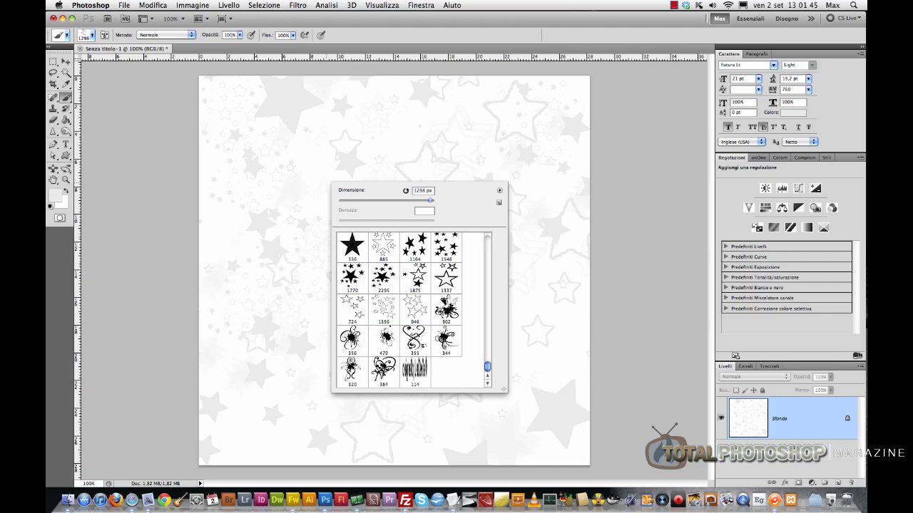
pyautogui.click(446, 311)
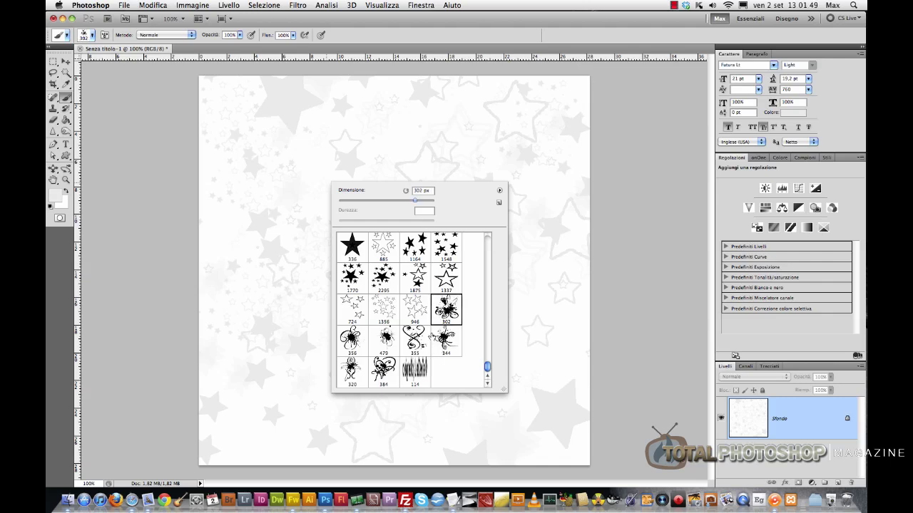
pyautogui.click(458, 42)
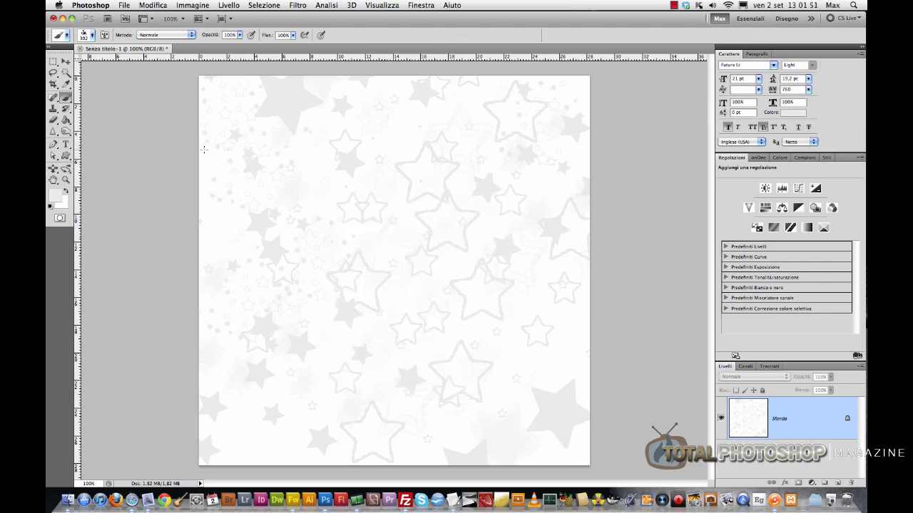
pyautogui.click(50, 207)
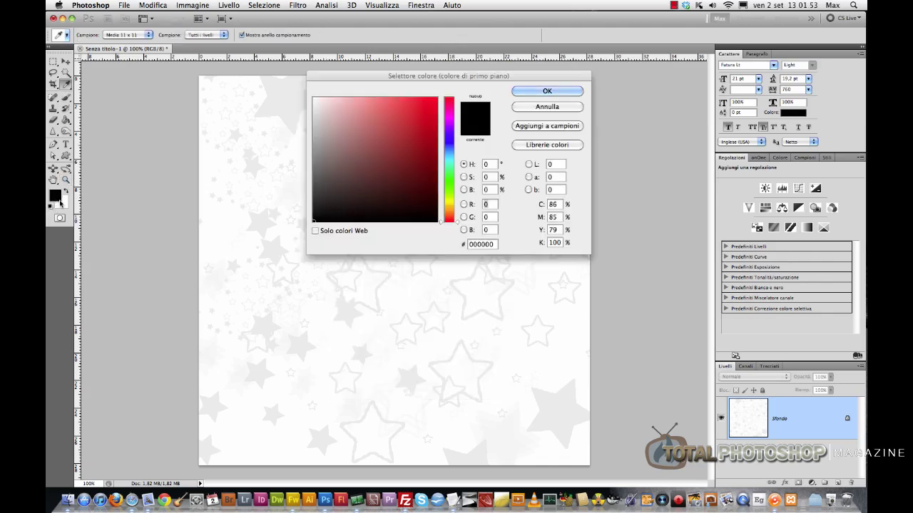
pyautogui.click(437, 119)
pyautogui.click(547, 91)
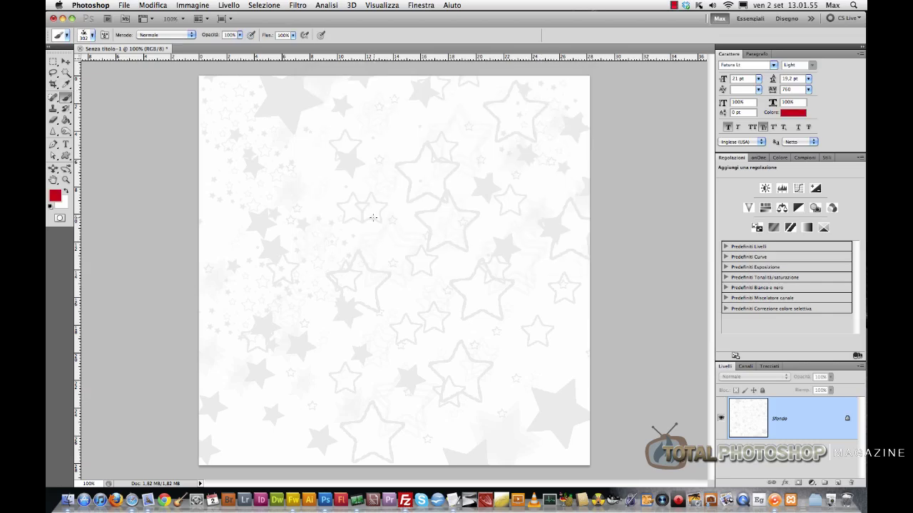
# Stamp five red swirls: centre, lower right, left, top right and lower centre
pyautogui.click(378, 235)
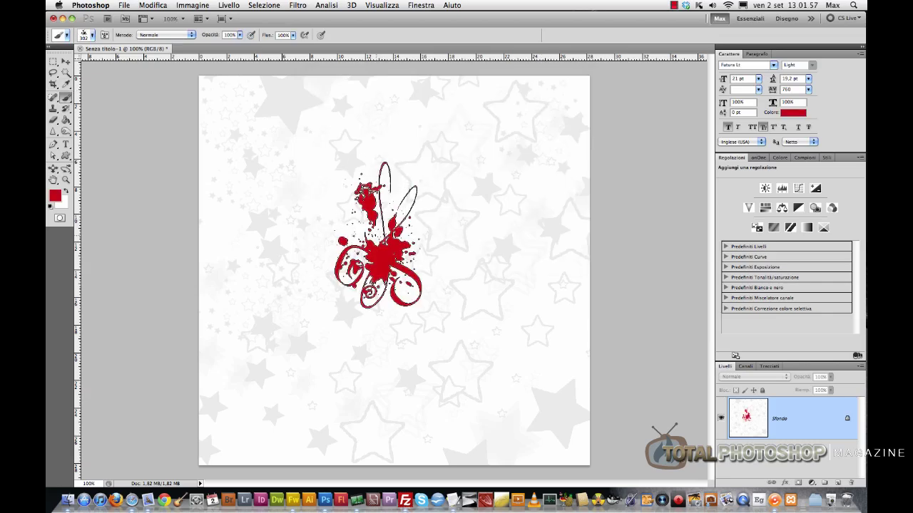
pyautogui.click(490, 305)
pyautogui.click(281, 317)
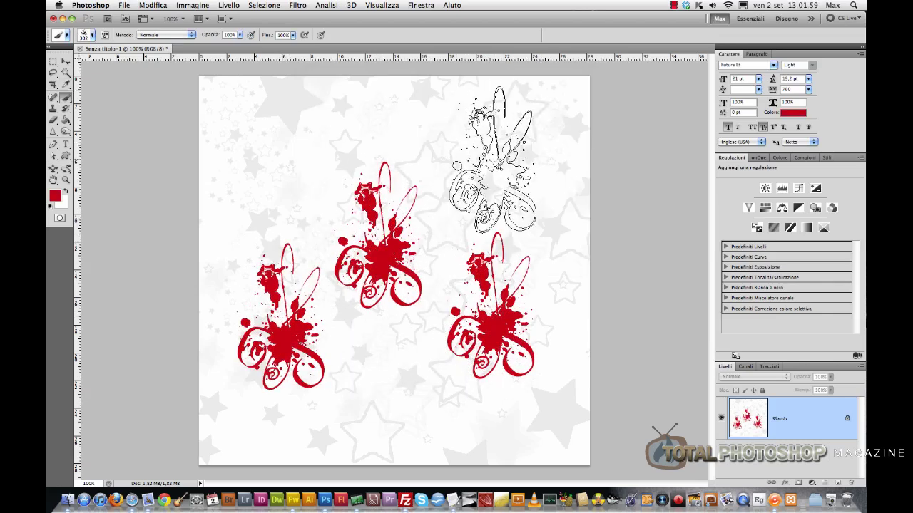
pyautogui.click(496, 158)
pyautogui.click(391, 367)
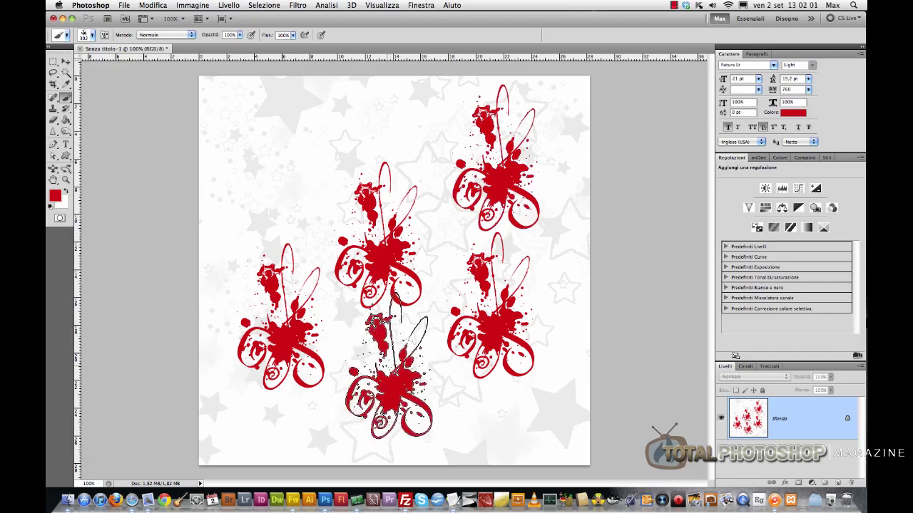